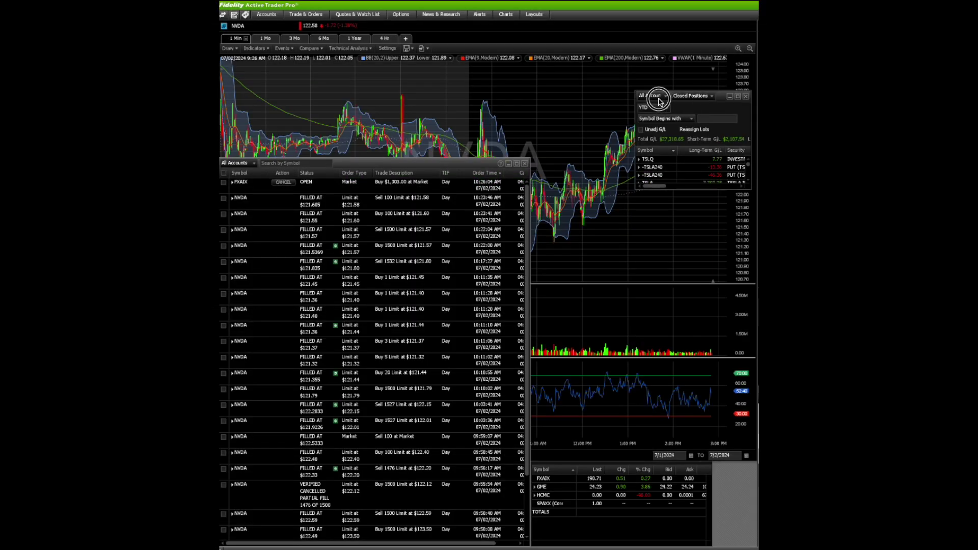
- Shift the Closed Positions window left and limit it to Today, showing NVDA's $1,302.64 gain
left_click_drag(659, 102, 604, 103)
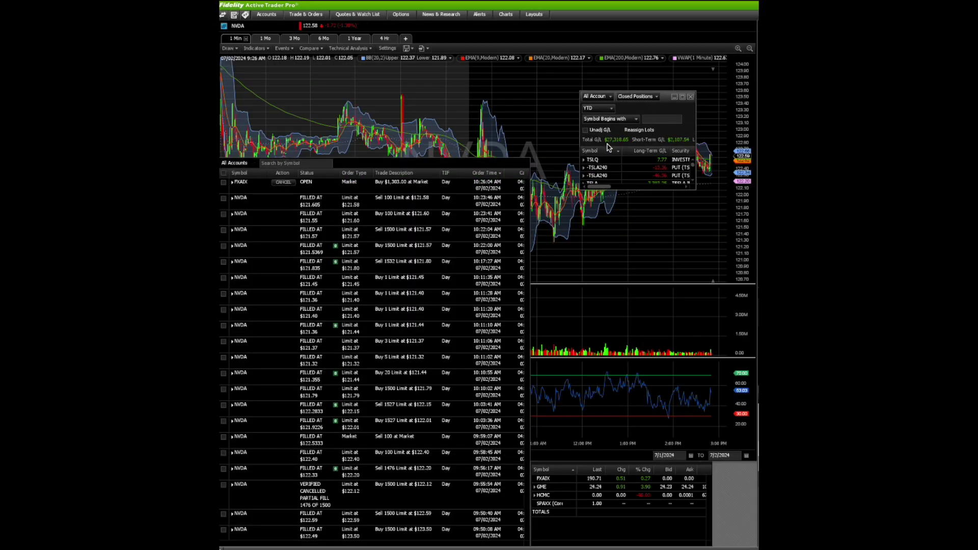
left_click(610, 109)
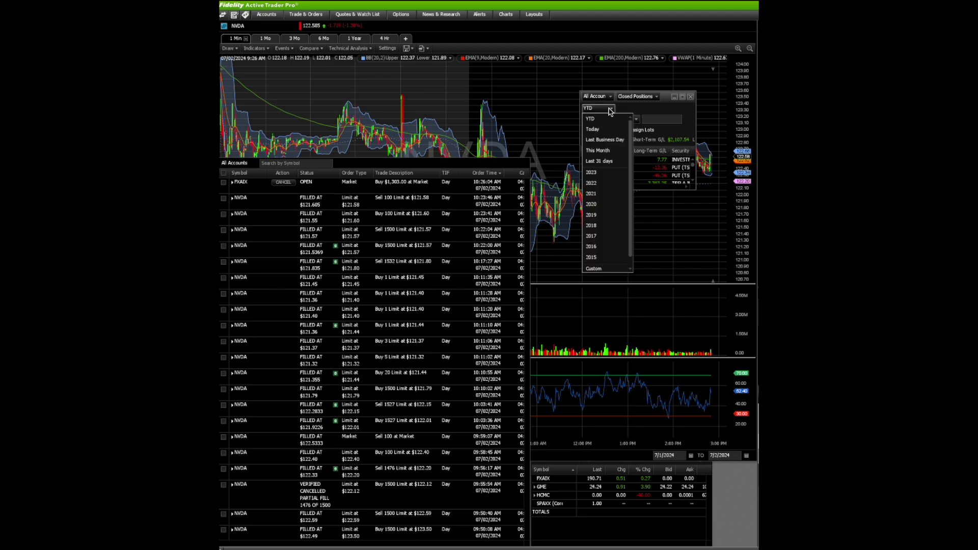
left_click(601, 130)
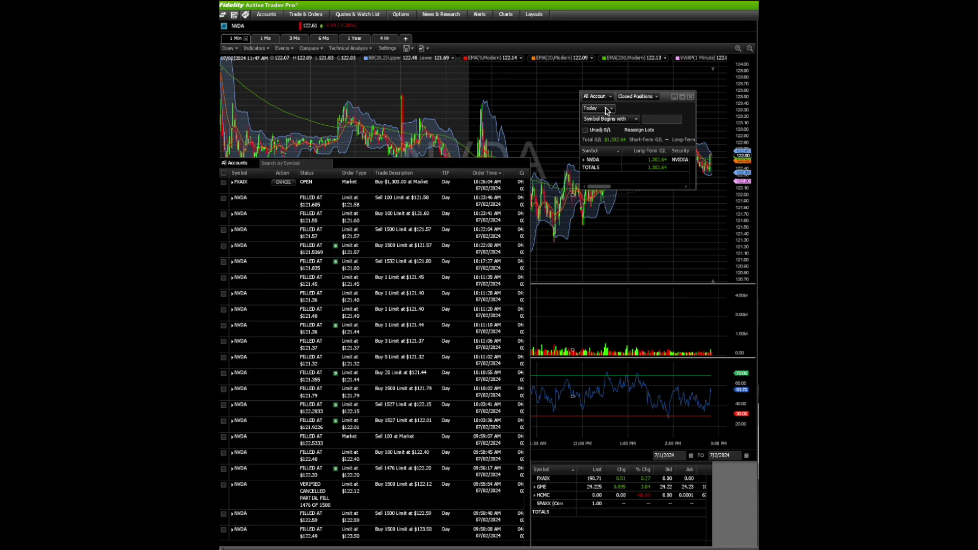
left_click(608, 110)
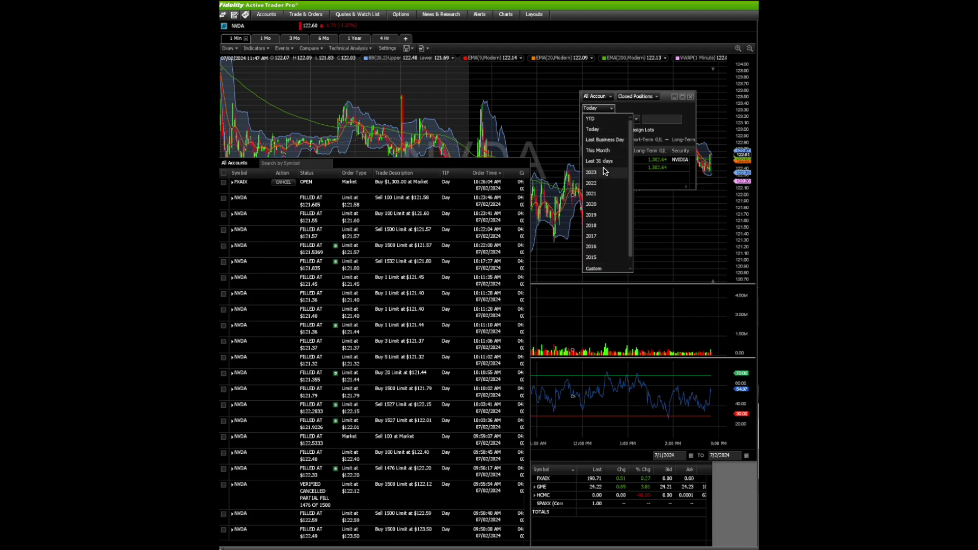
- Set a custom range starting June 24, 2024 and enlarge the panel to list all six symbols
left_click(597, 261)
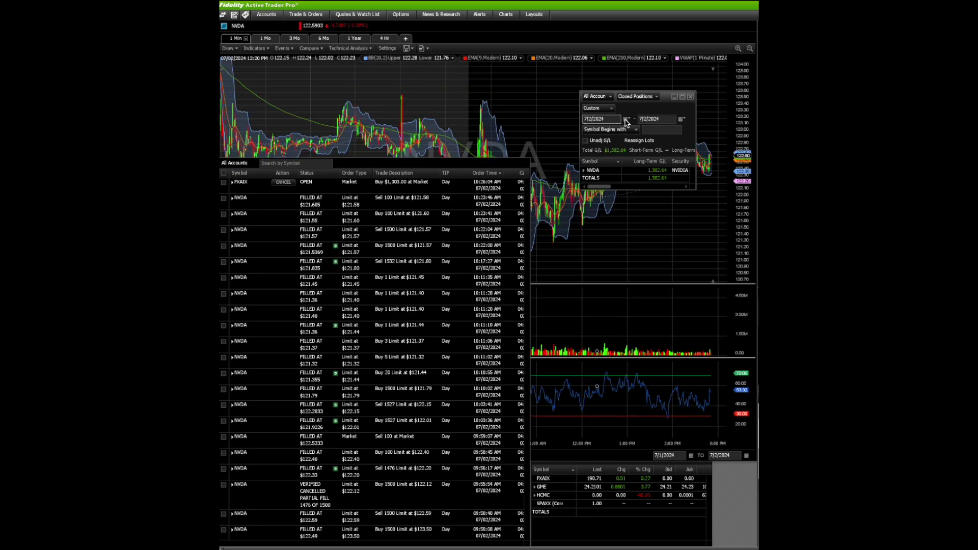
left_click(627, 120)
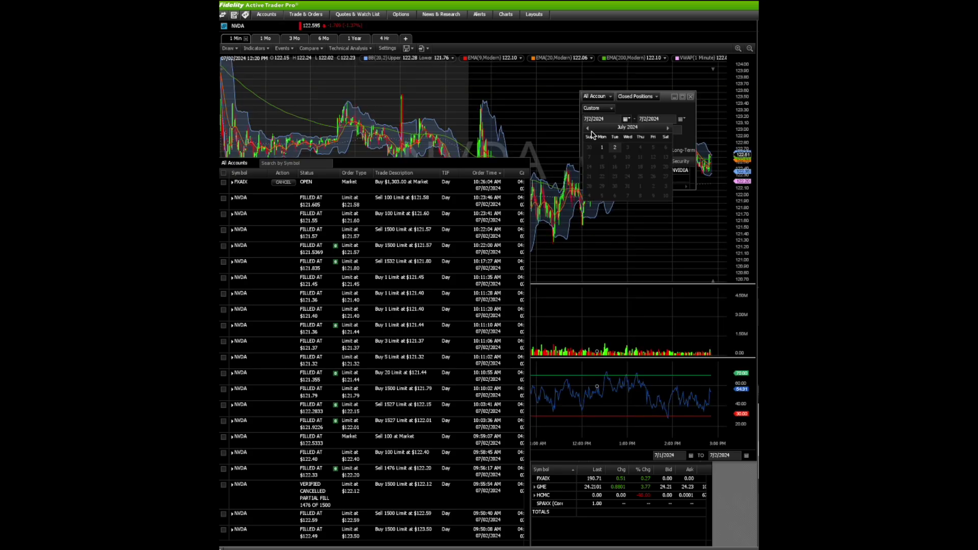
left_click(589, 128)
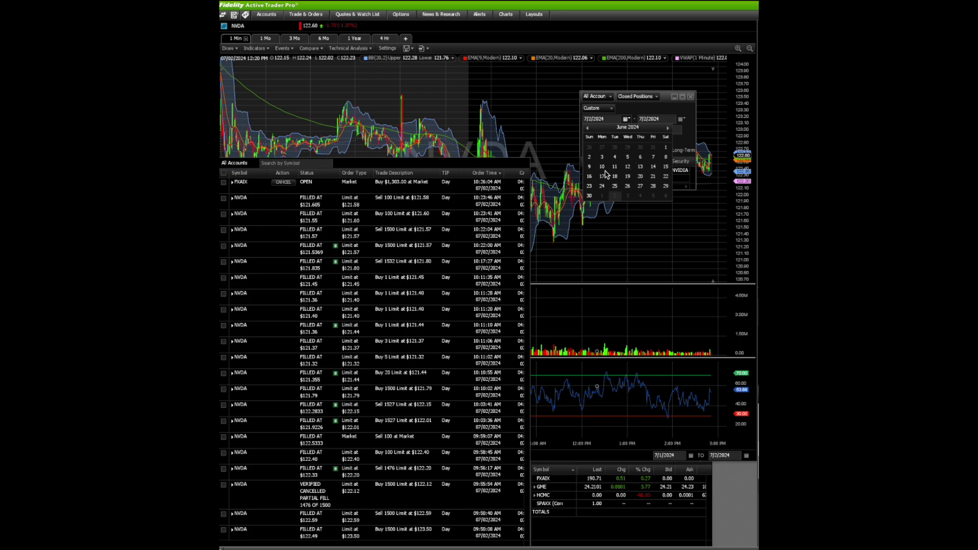
left_click(602, 186)
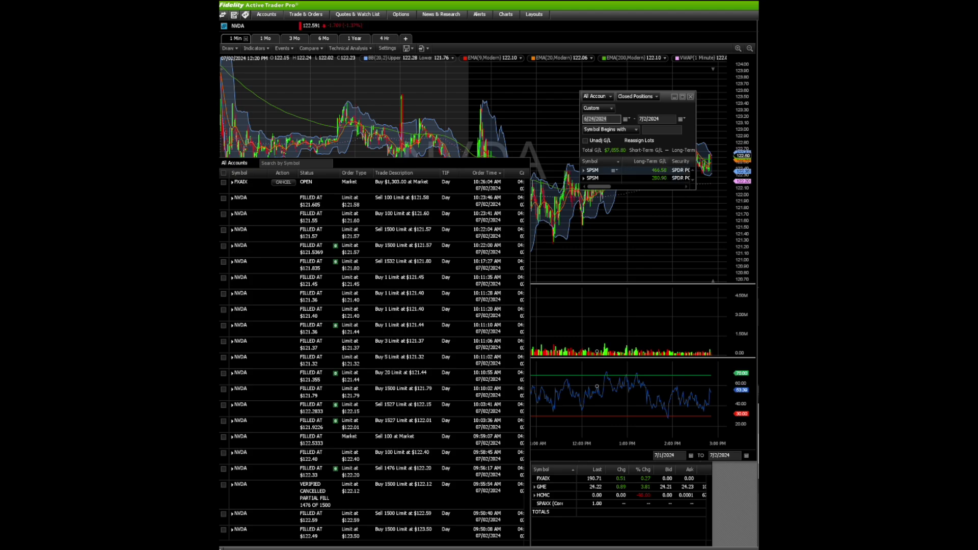
left_click_drag(685, 189, 685, 233)
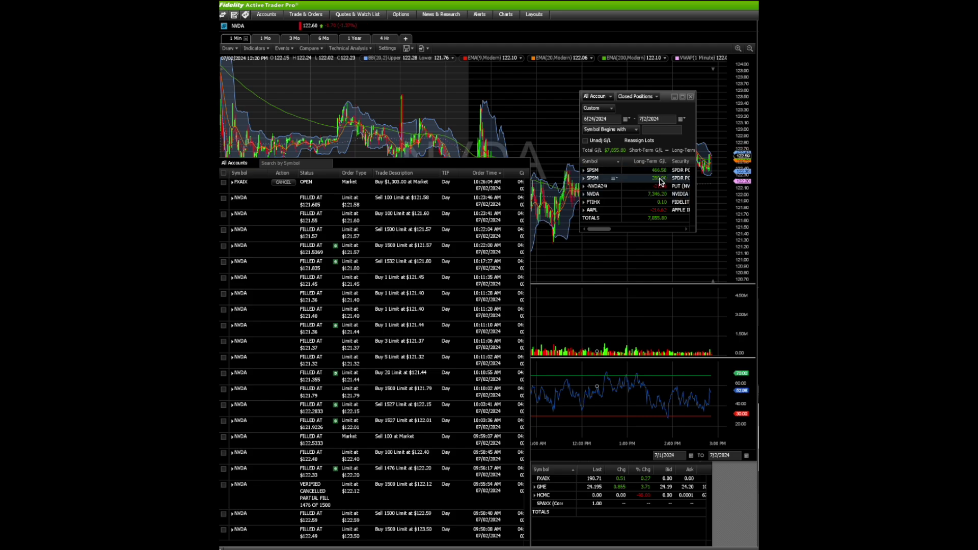
- Return the Closed Positions period to Today, then close that panel to reveal the NVDA orders
left_click(608, 110)
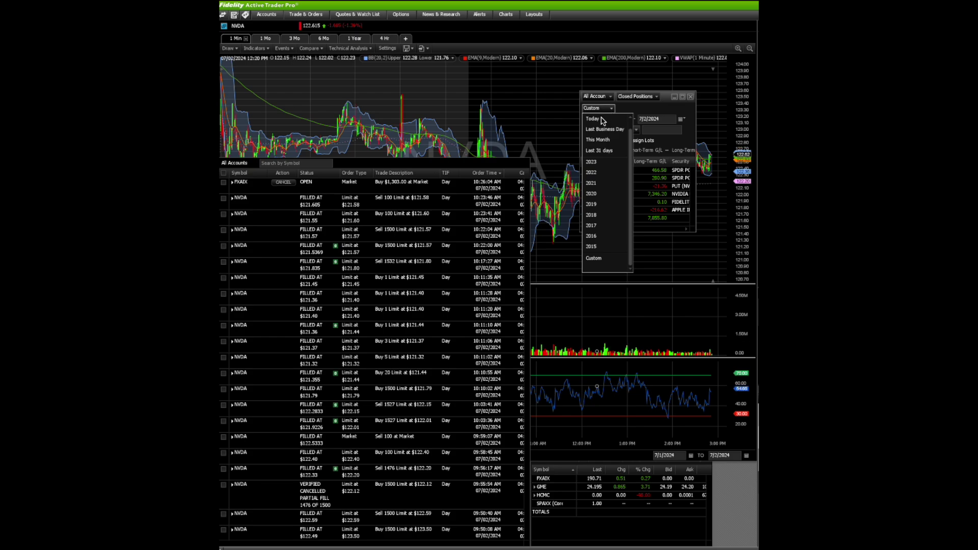
left_click(599, 124)
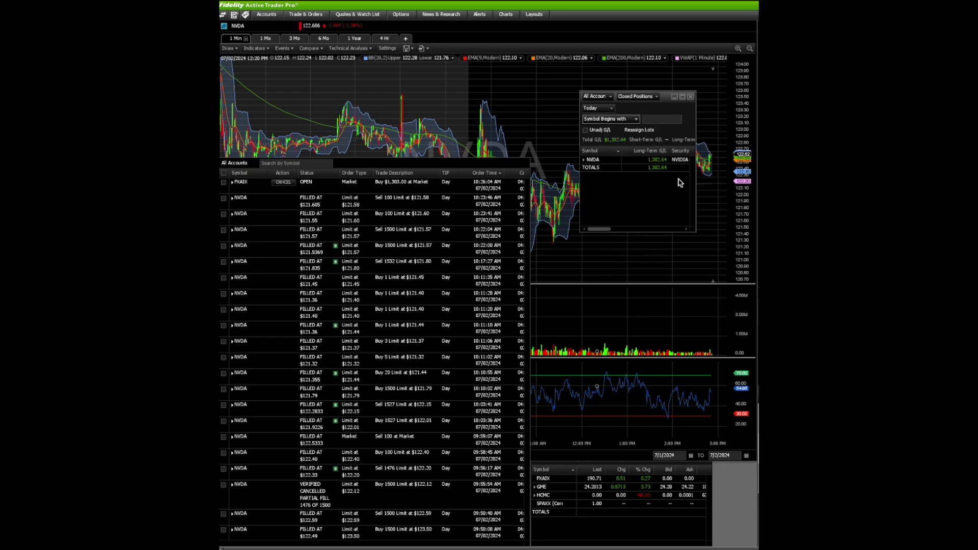
left_click(660, 97)
left_click(690, 96)
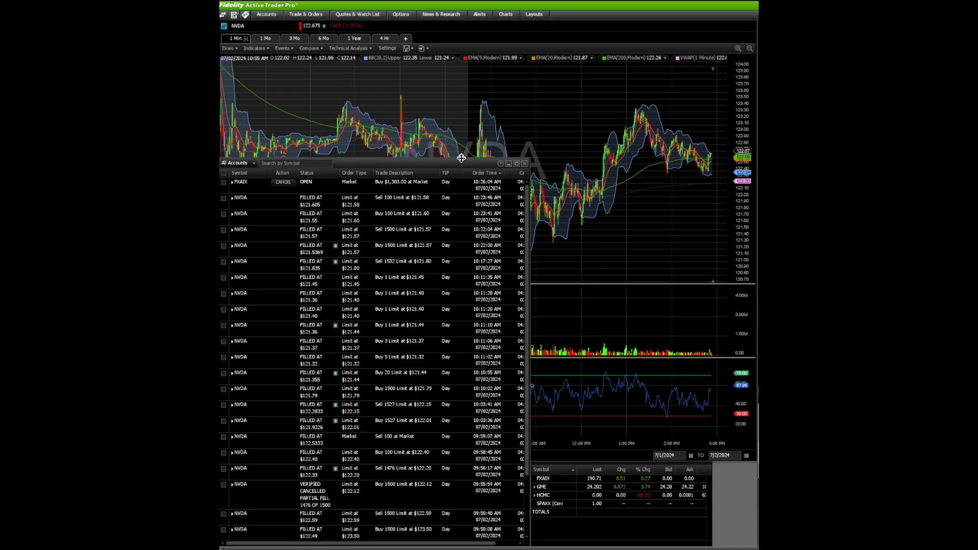
- Move the orders list to the bottom to expose the NVDA charts, and bring the Webull window over them
left_click_drag(461, 158, 464, 401)
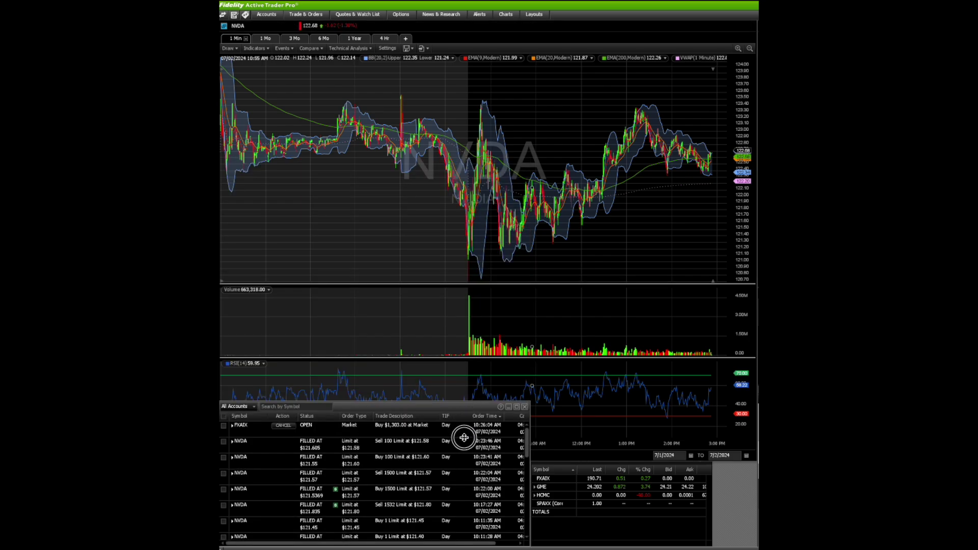
left_click_drag(464, 438, 464, 452)
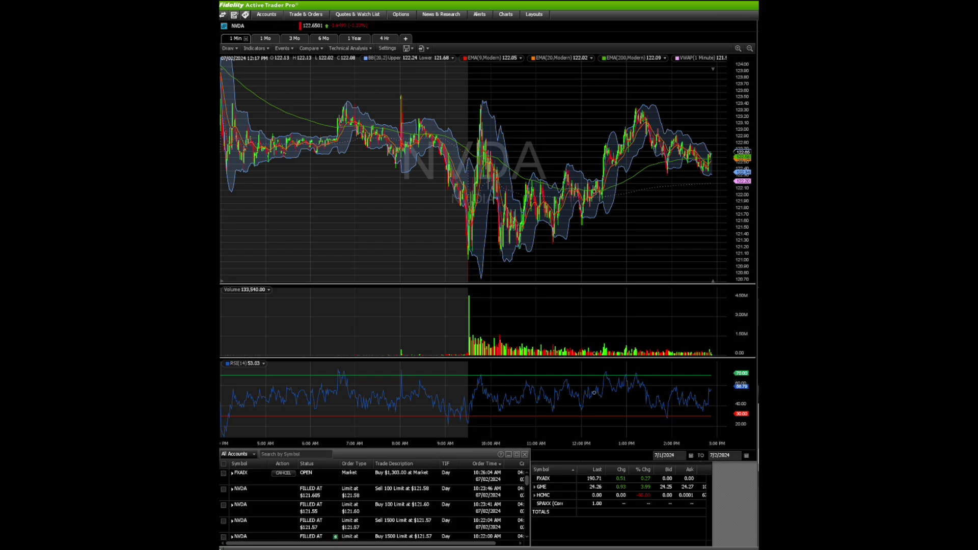
left_click_drag(914, 5, 370, 29)
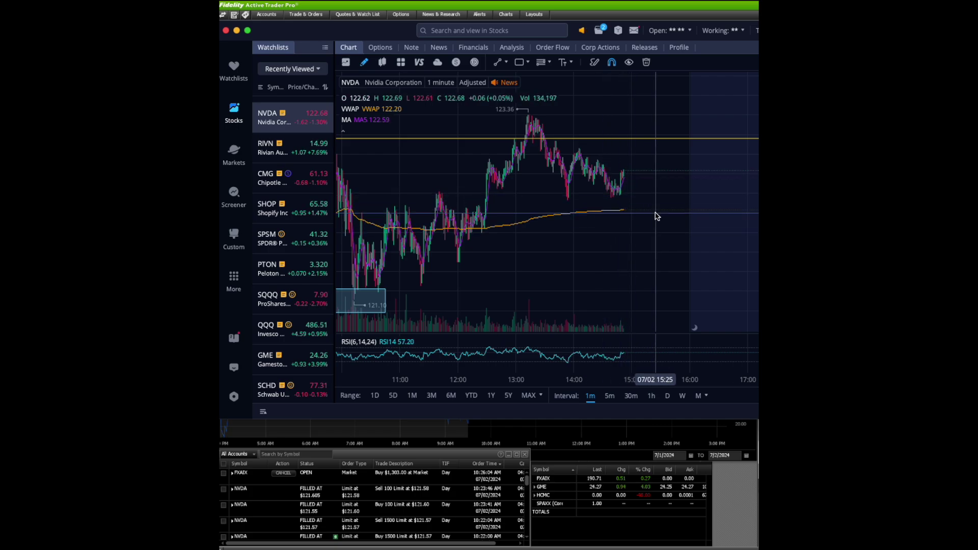
- Pan the Webull NVDA 1-minute chart and shift its window left so the price scale shows
scroll(629, 234, "left", 3)
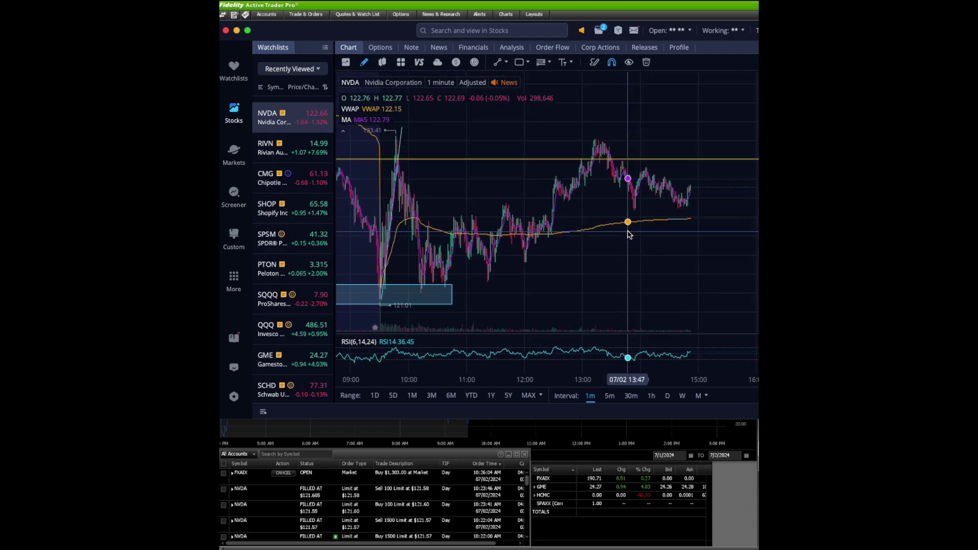
scroll(438, 287, "right", 1)
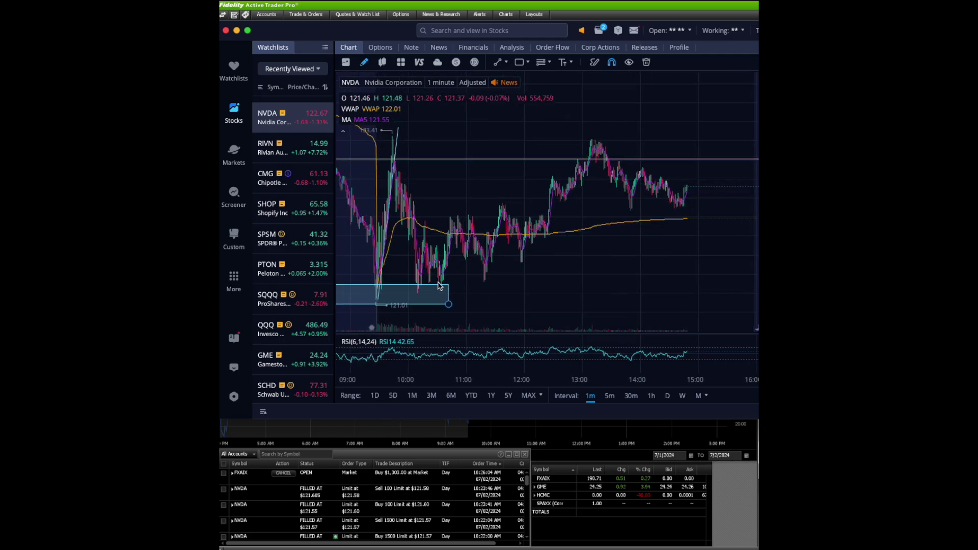
scroll(417, 257, "left", 2)
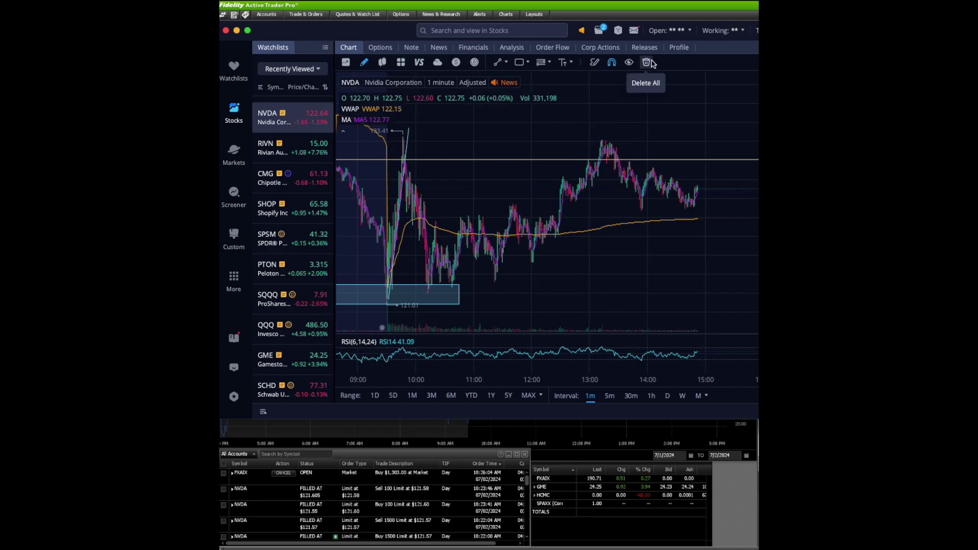
left_click_drag(379, 29, 307, 27)
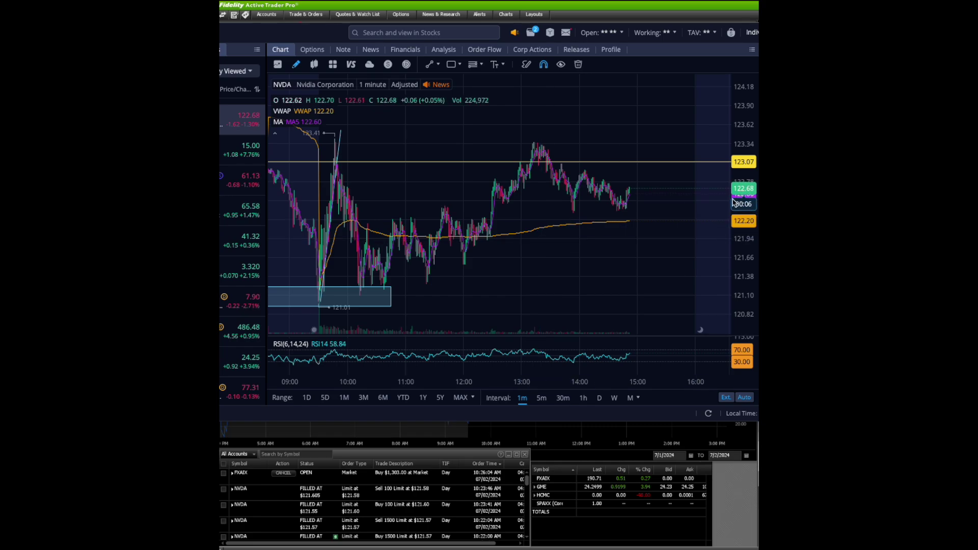
- Draw a trendline on the 1-minute NVDA chart from the 13:00 high past the latest candles
scroll(642, 200, "up", 3)
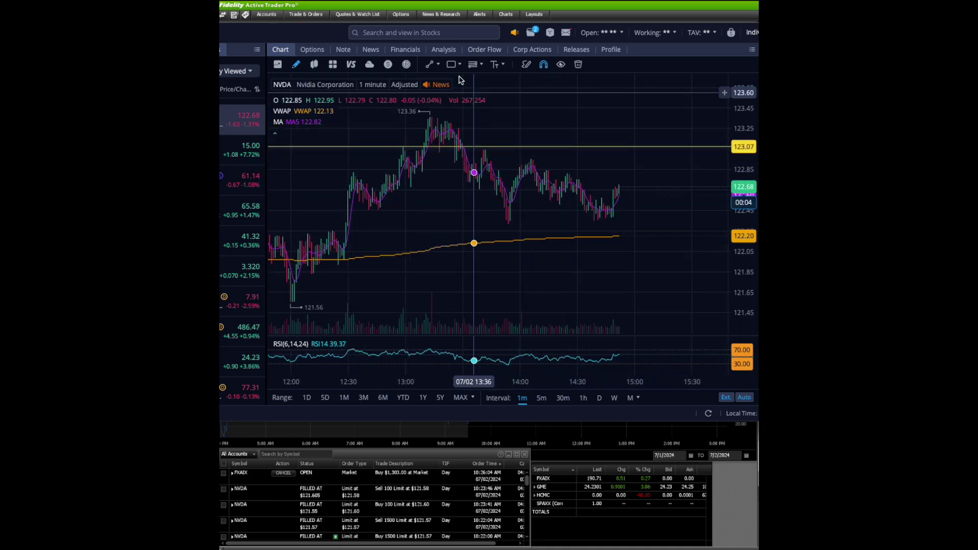
left_click(438, 64)
left_click(442, 106)
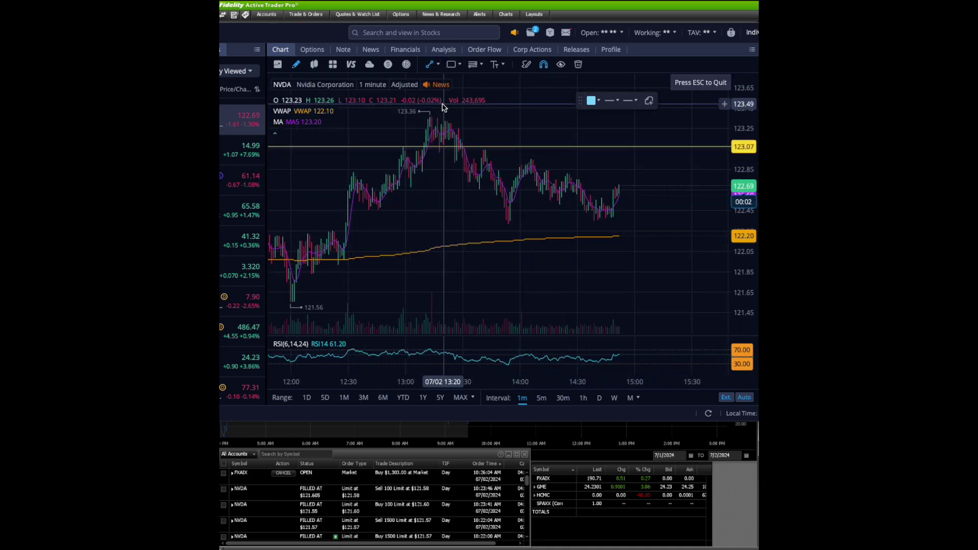
left_click(434, 112)
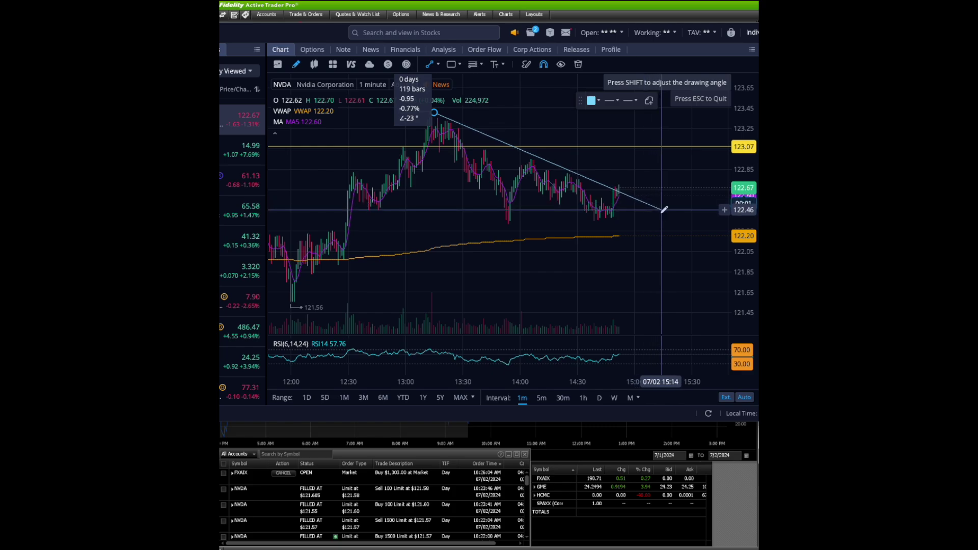
left_click(682, 220)
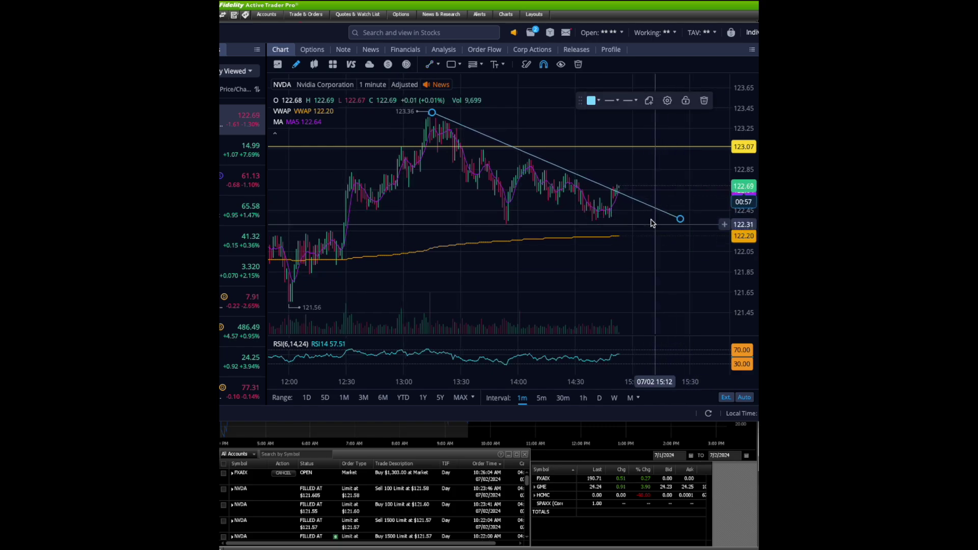
- Switch NVDA to 5-minute candles and draw a descending trendline along the recent highs
left_click(542, 398)
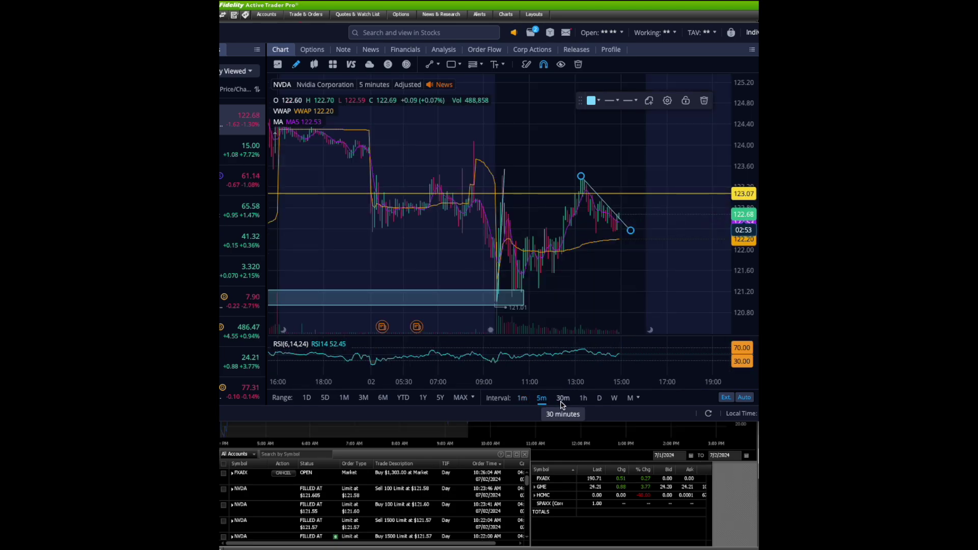
scroll(620, 252, "up", 2)
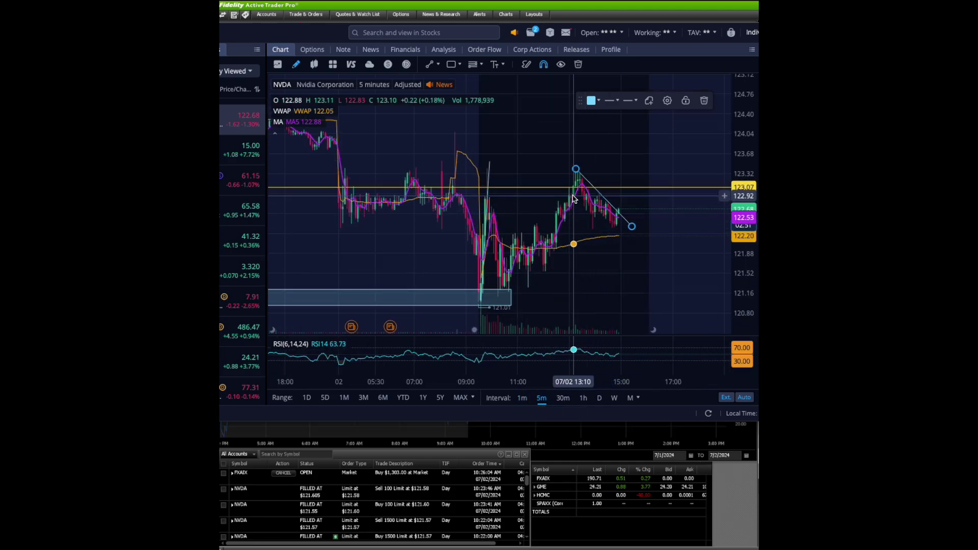
left_click(439, 64)
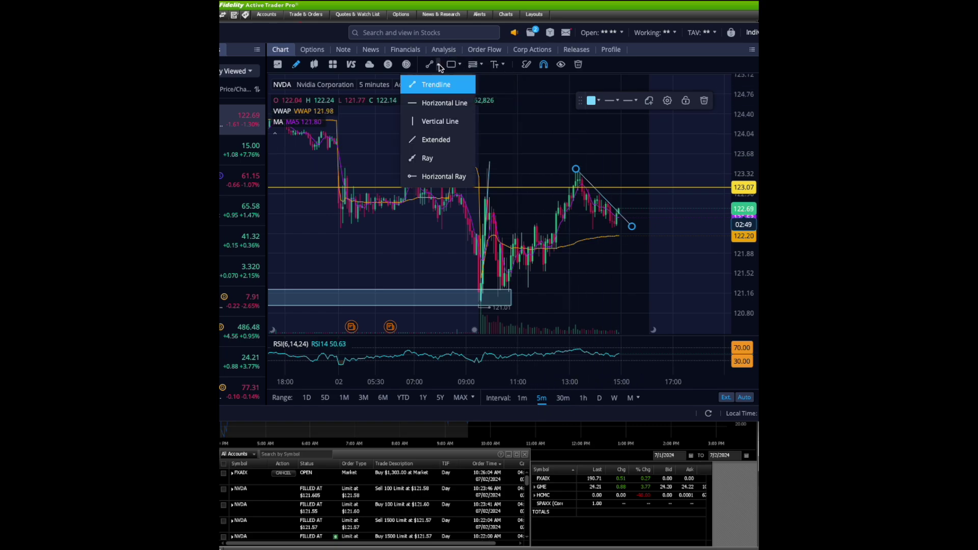
left_click(442, 80)
left_click_drag(559, 182, 619, 243)
left_click(628, 246)
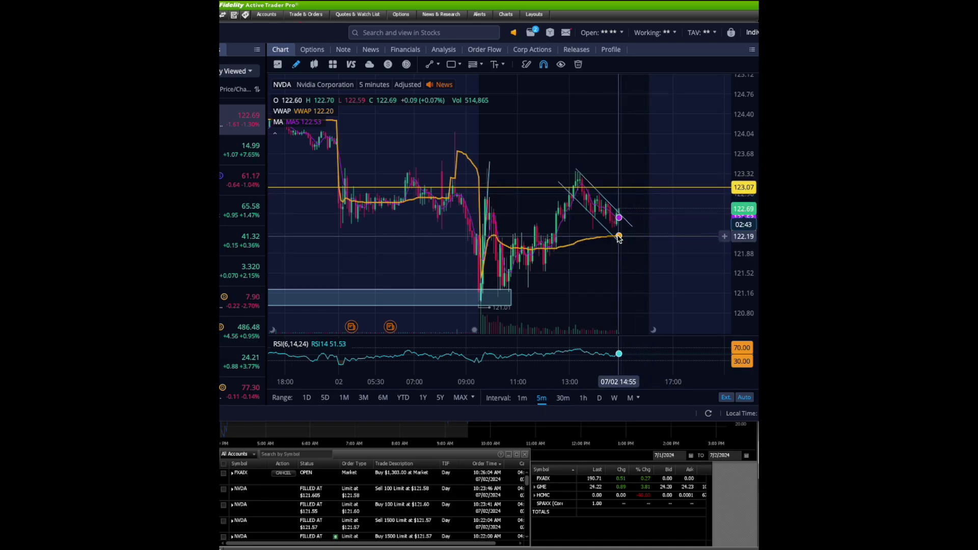
- Return to the 1-day 1-minute chart and delete both the upper and lower parallel trendlines
left_click(306, 398)
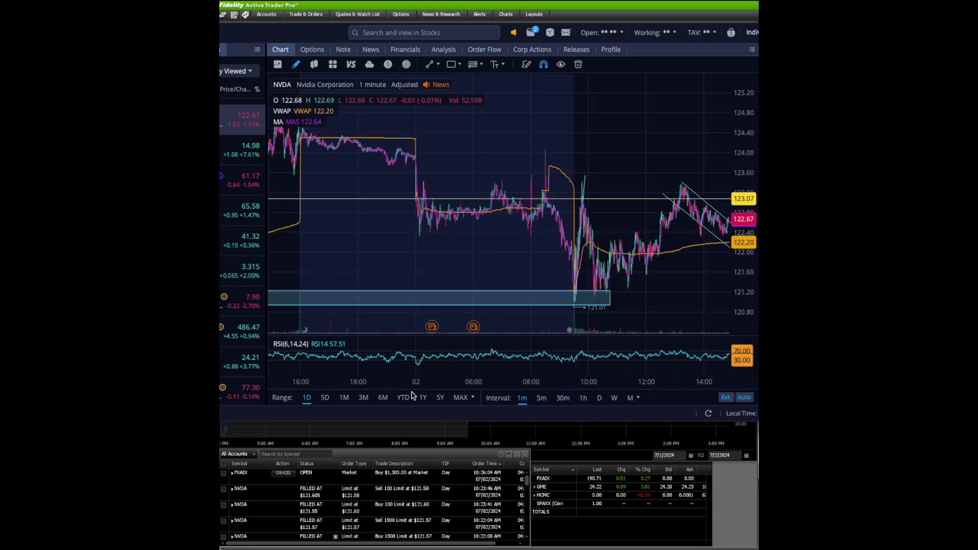
scroll(643, 263, "up", 3)
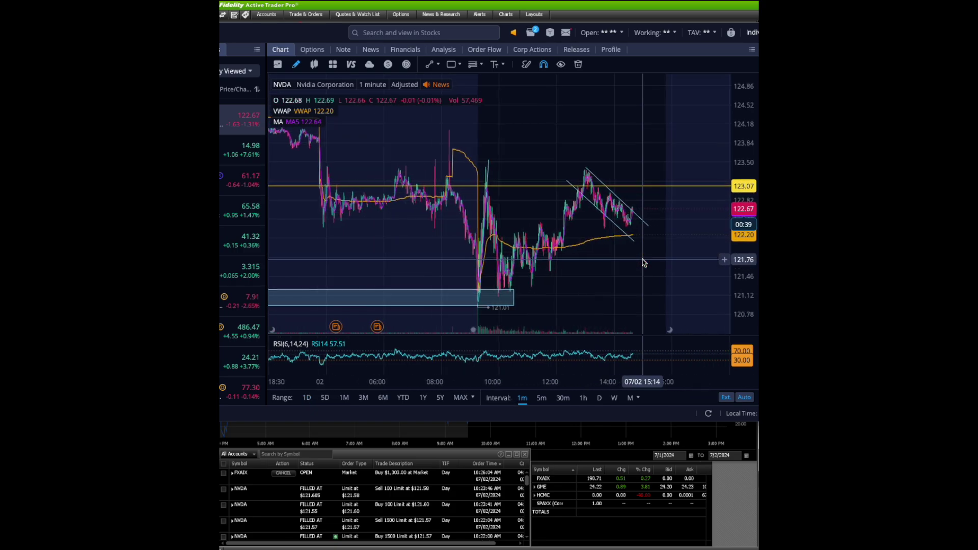
left_click(621, 222)
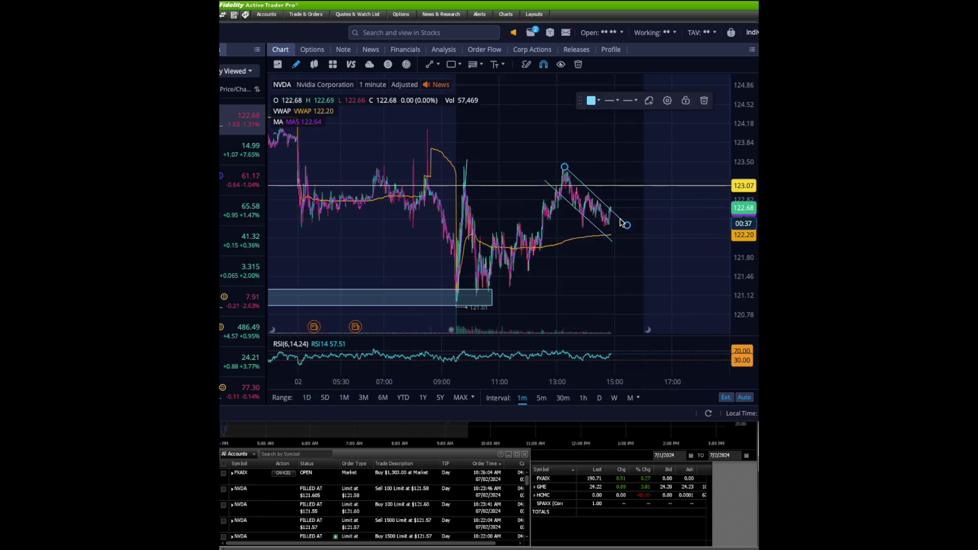
key("Delete")
left_click(596, 229)
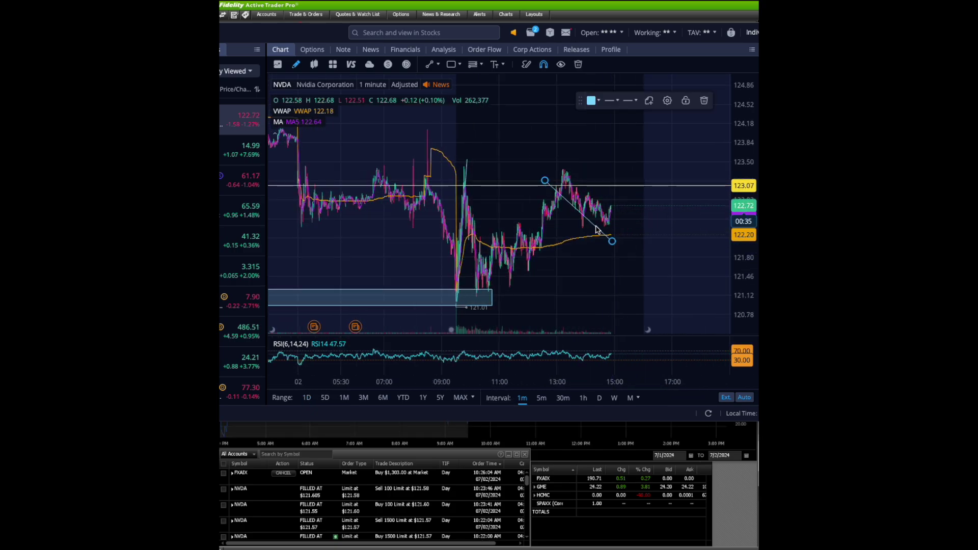
key("Delete")
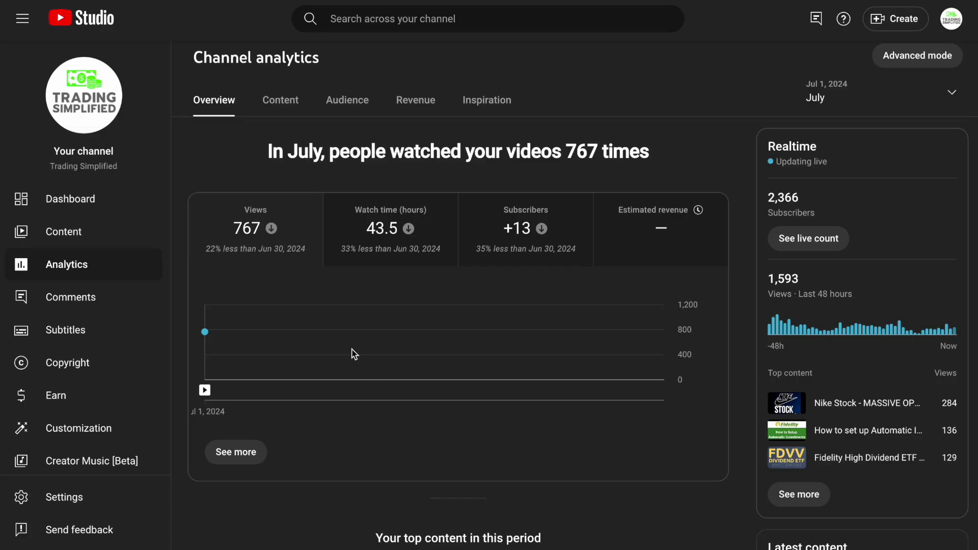
- Highlight the monthly views and 2,366 realtime subscribers, then view the channel's Playlists
left_click_drag(298, 151, 368, 151)
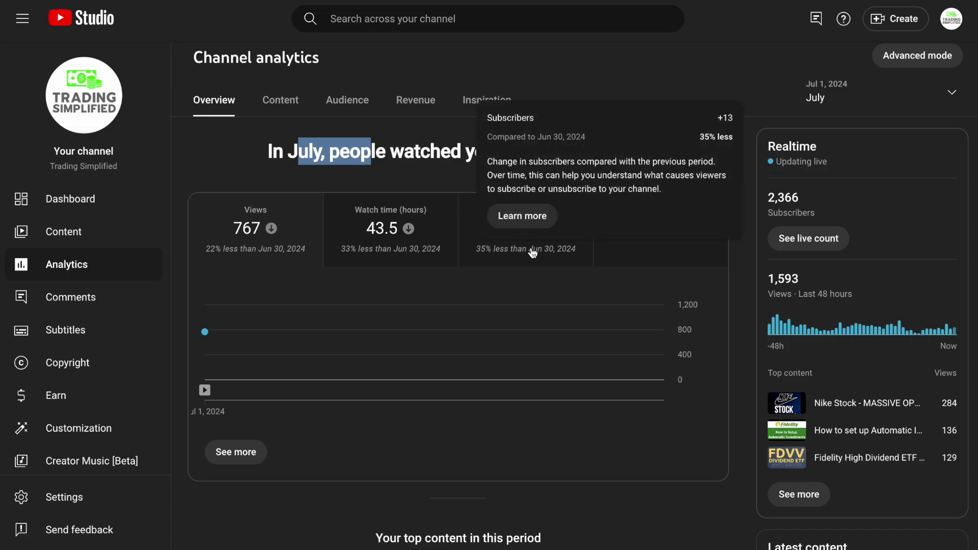
left_click_drag(800, 198, 765, 198)
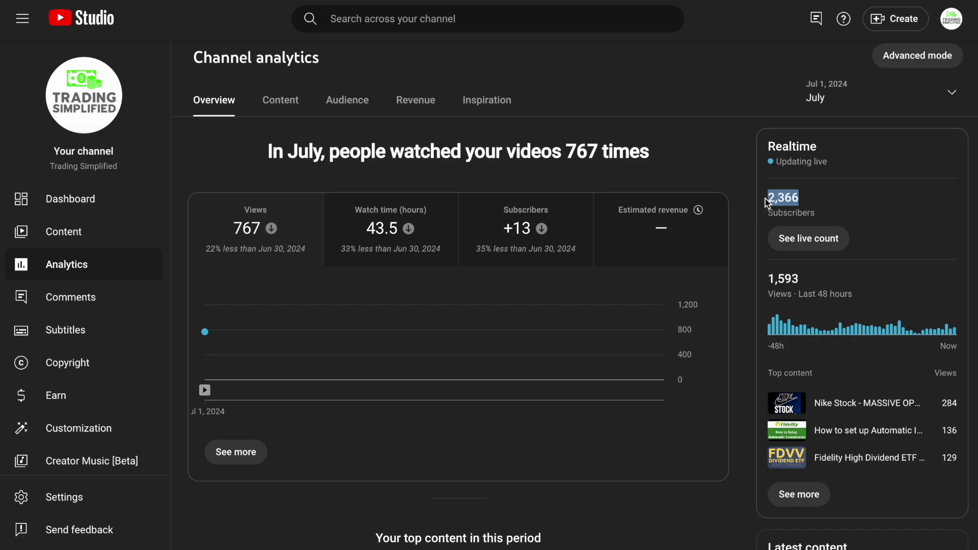
left_click(91, 232)
left_click(459, 105)
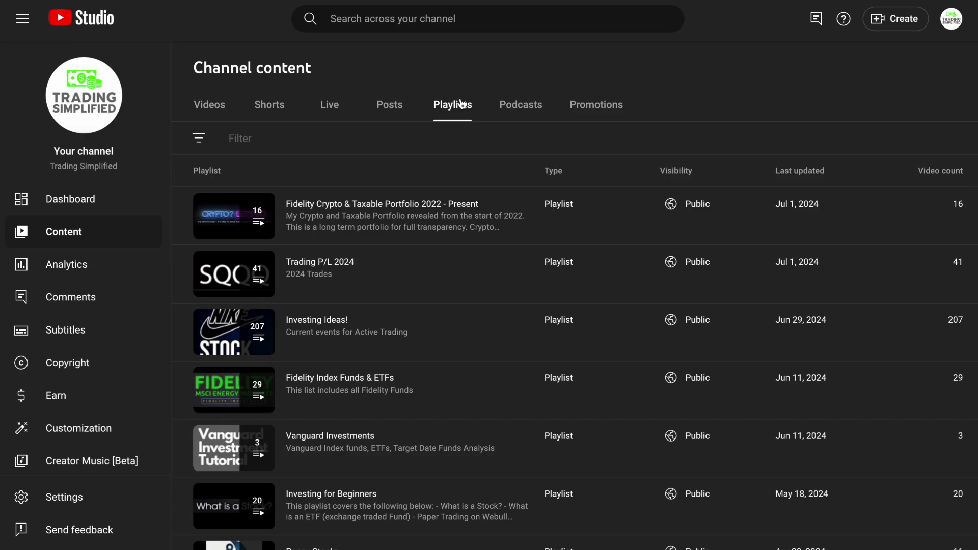
- Dismiss the podcast features notice, browse the playlists, and switch to the community Posts list
scroll(422, 291, "down", 1)
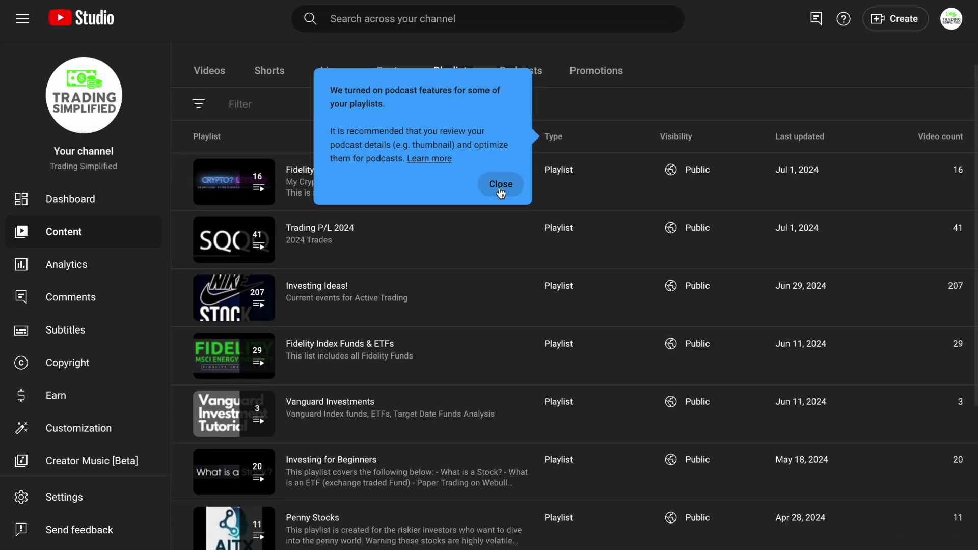
left_click(501, 190)
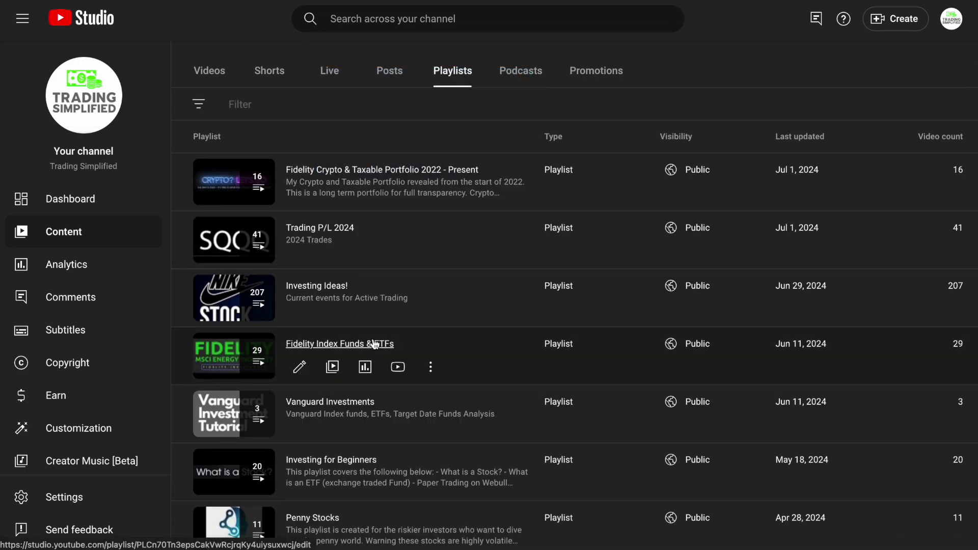
scroll(384, 450, "down", 3)
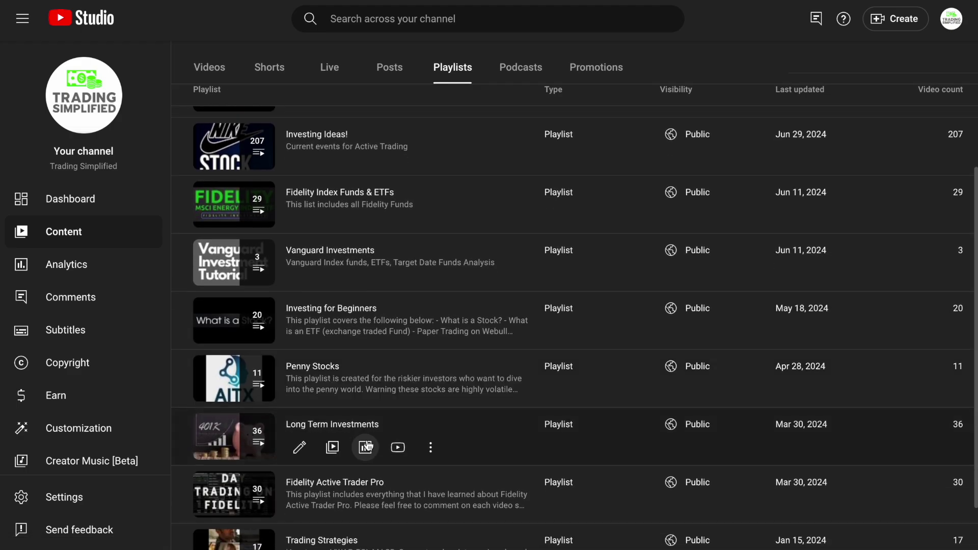
scroll(334, 430, "down", 1)
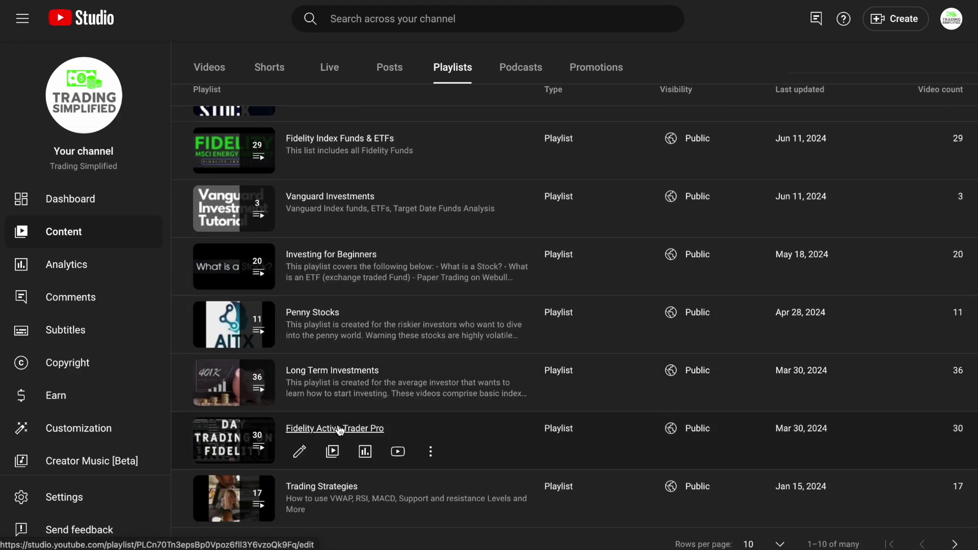
scroll(508, 168, "up", 3)
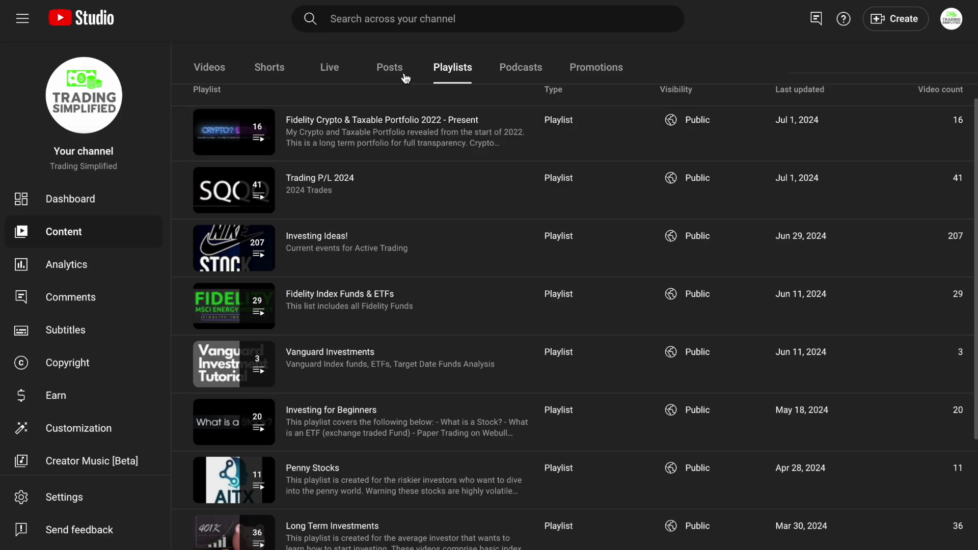
left_click(404, 76)
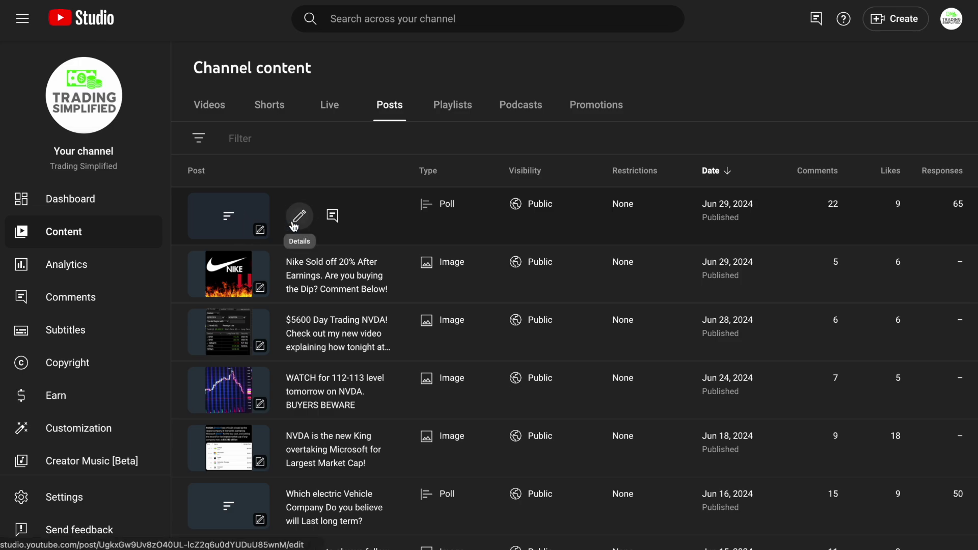
- Open the Jun 29 stock poll's details and highlight its post text and vote and comment counts
left_click(295, 224)
scroll(492, 462, "down", 1)
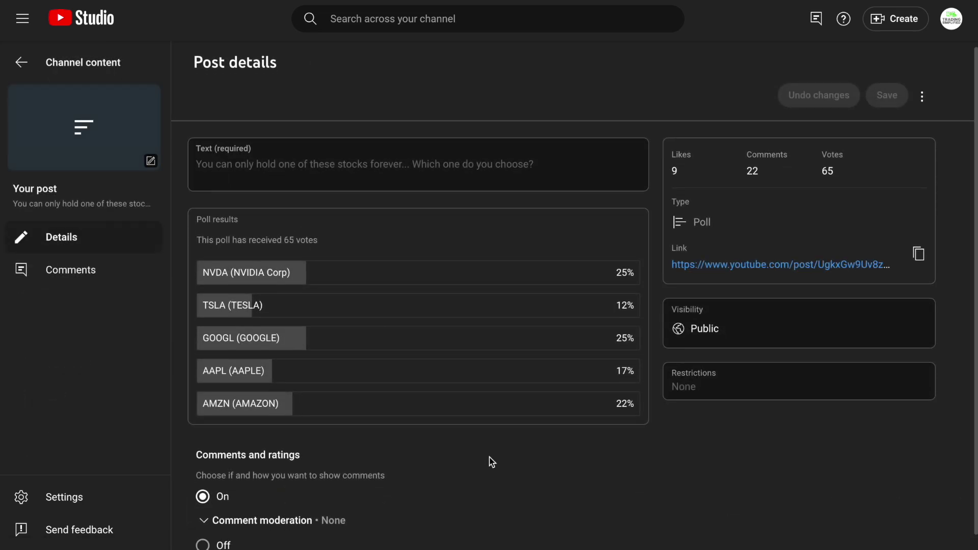
scroll(489, 460, "down", 1)
left_click_drag(290, 148, 524, 157)
left_click(523, 193)
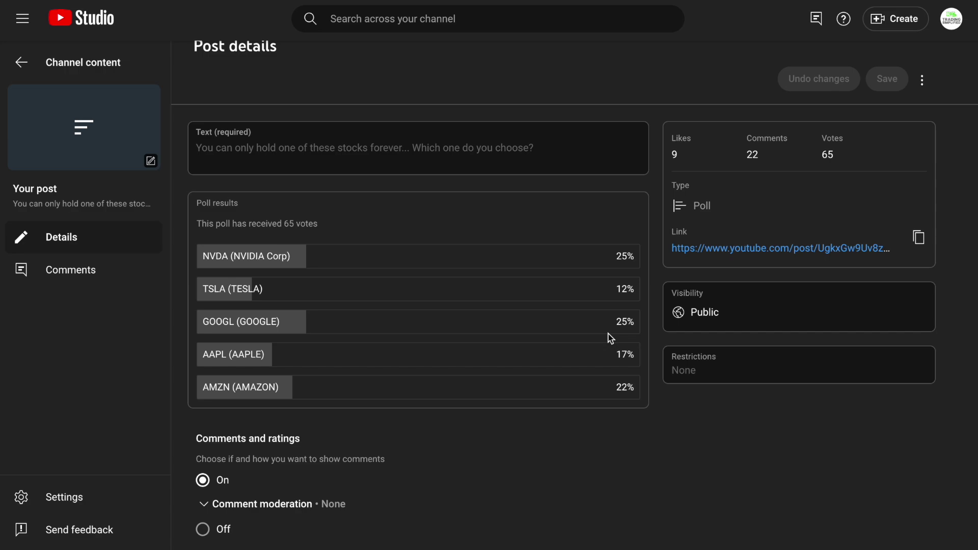
left_click_drag(846, 149, 808, 157)
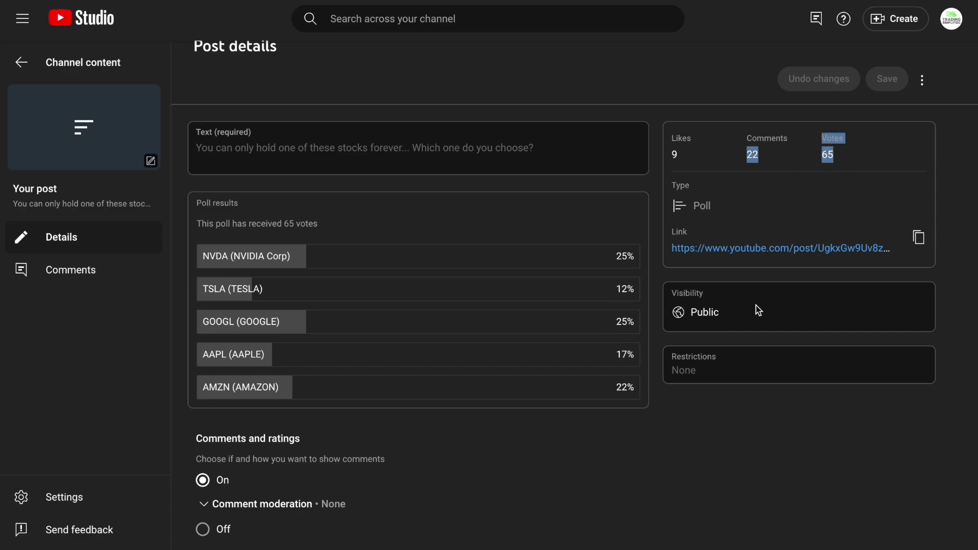
left_click(722, 427)
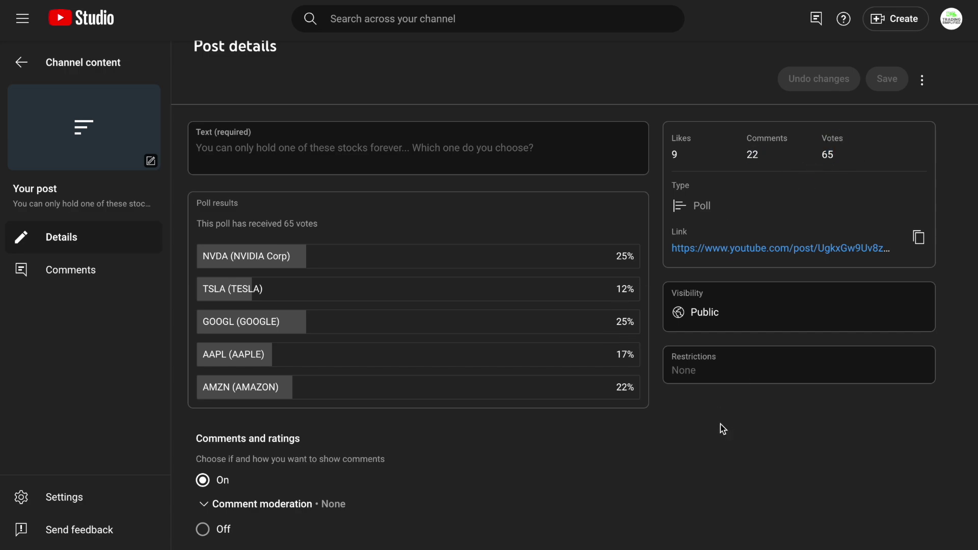